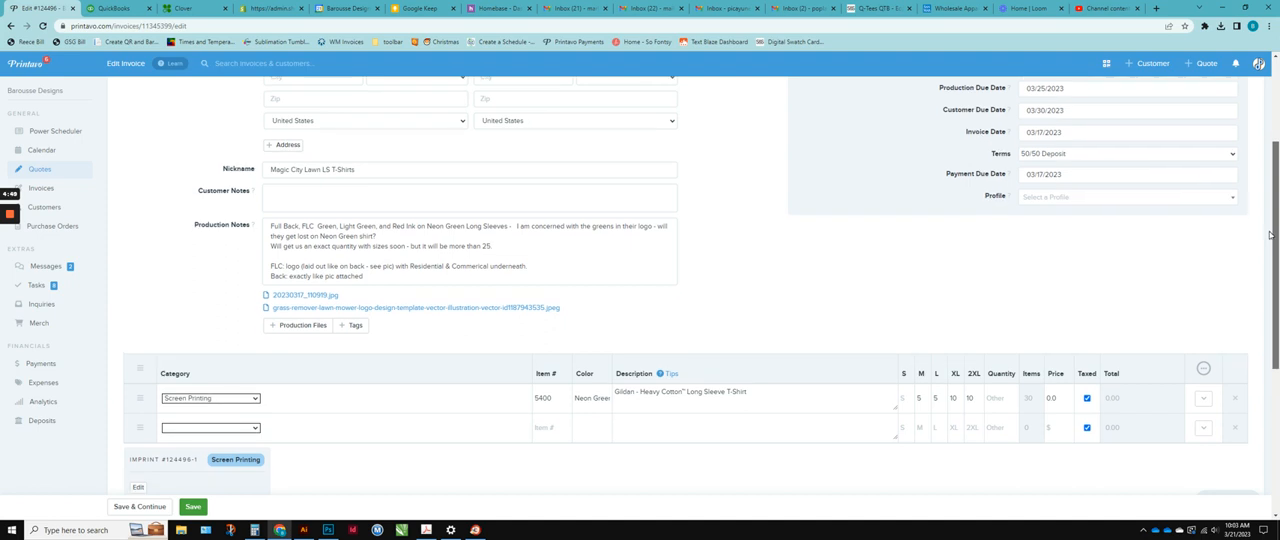
Review the quote's due dates, production notes and line items.
scroll(1268, 232, up, 3)
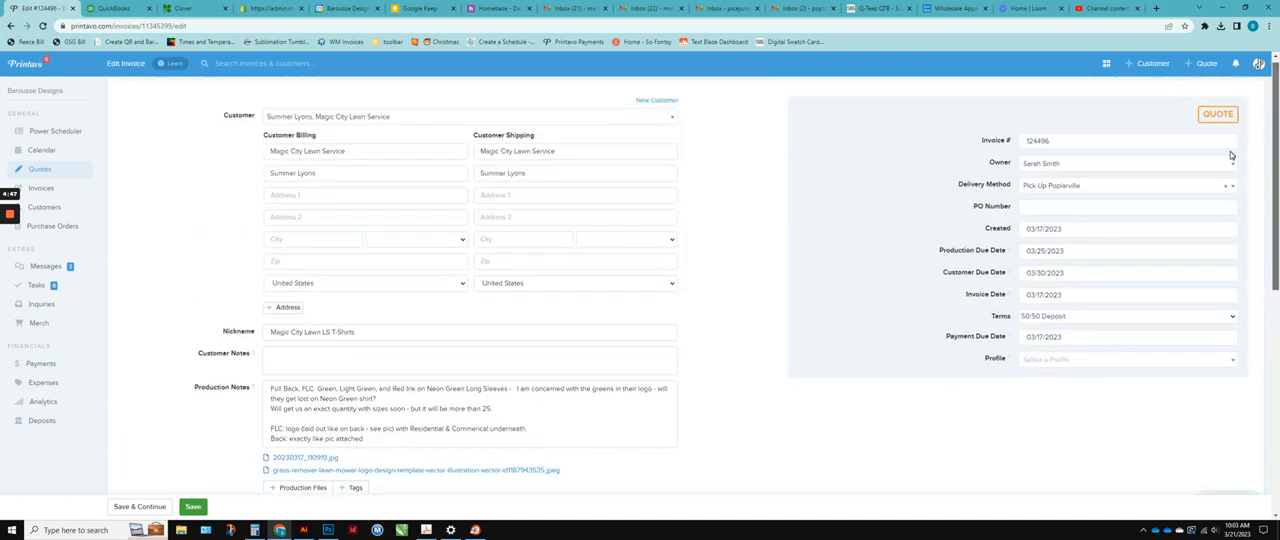
scroll(1226, 200, down, 3)
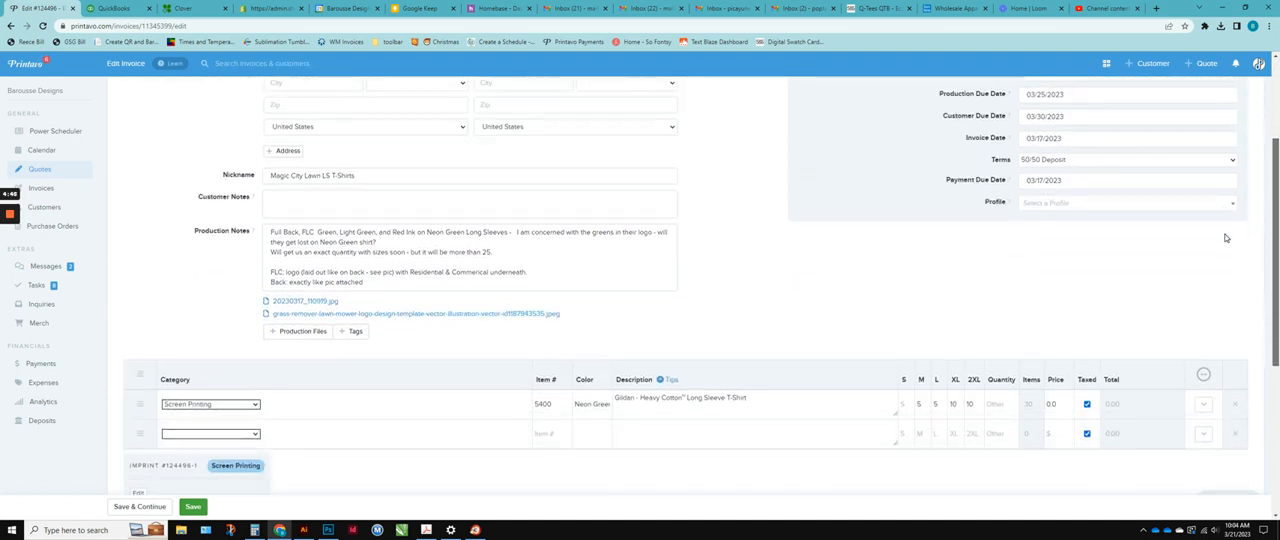
scroll(1226, 238, down, 1)
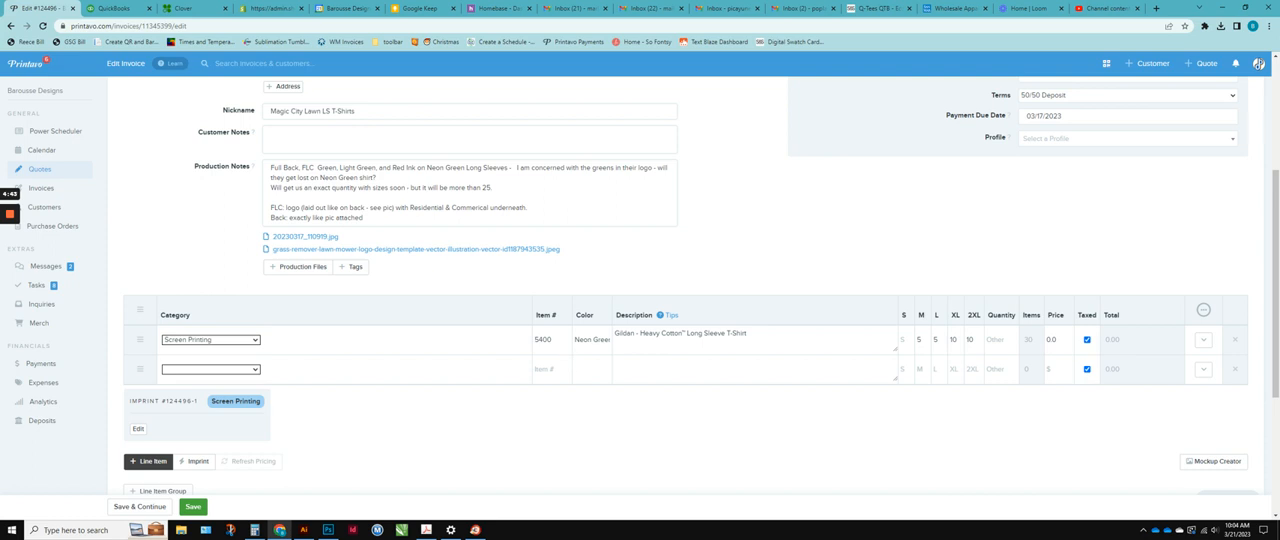
scroll(701, 288, down, 1)
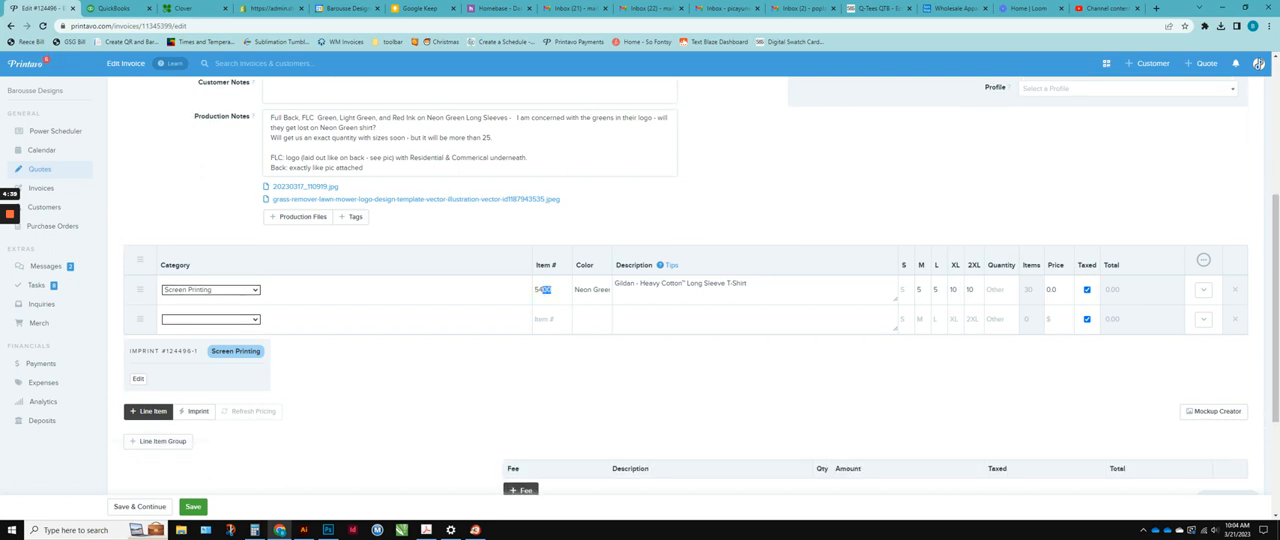
Check the 5400 line item's number, color and description, preview it in the Mockup Creator, and return to the quote.
click(549, 290)
drag(579, 290, 608, 290)
click(627, 284)
click(1214, 413)
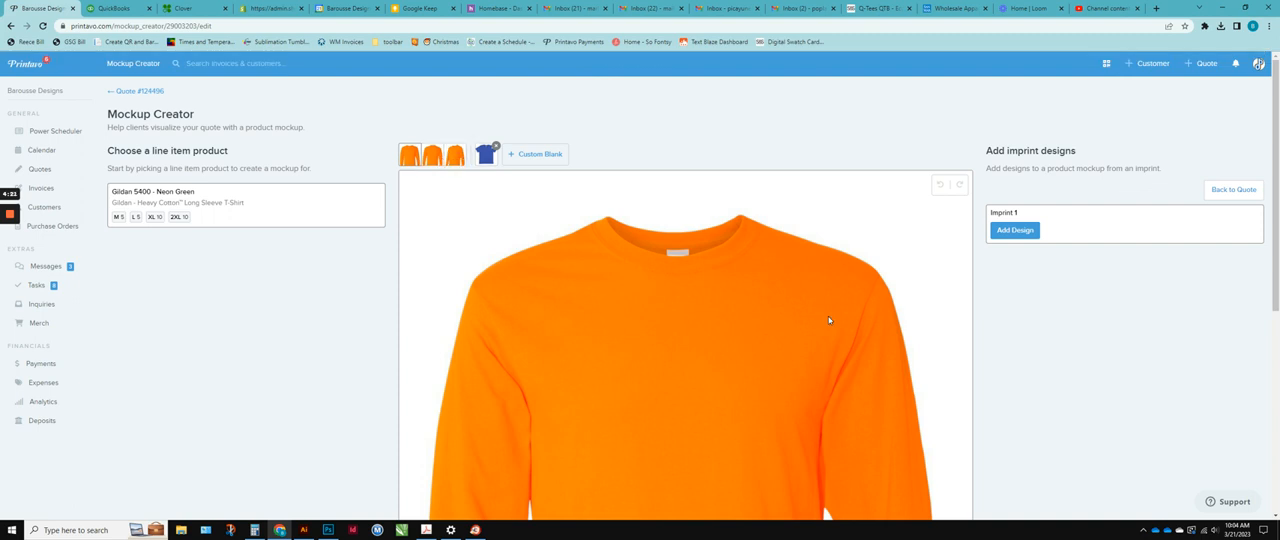
click(1245, 189)
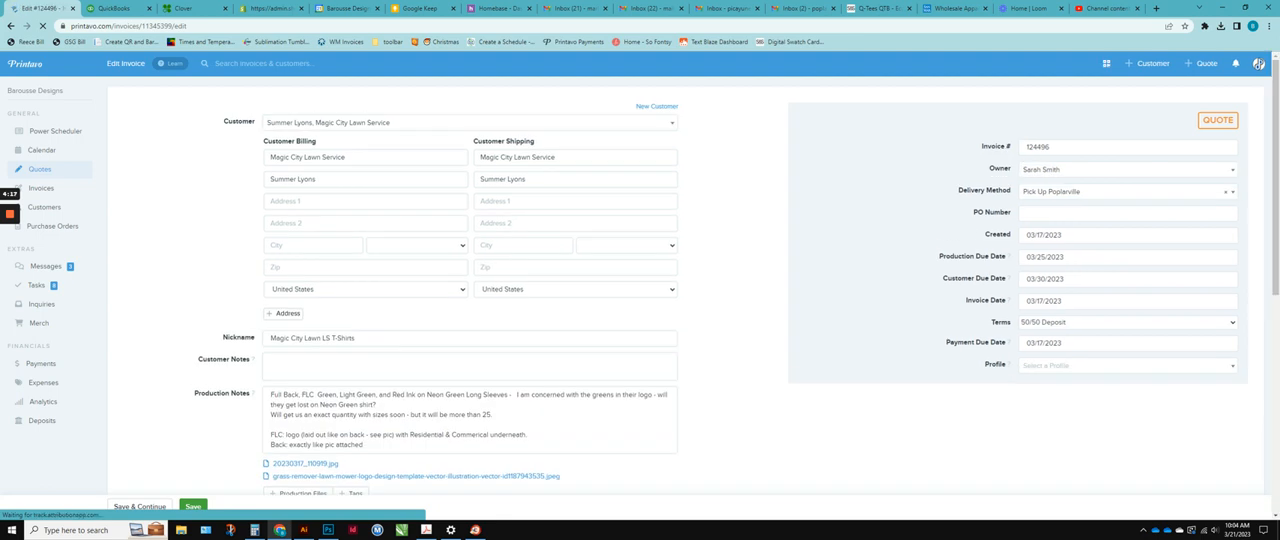
Try a product lookup for 5400 SAFETY in the first line item, choosing Gildan Safety Green, and restore the item number to 5400.
scroll(674, 340, down, 5)
click(550, 317)
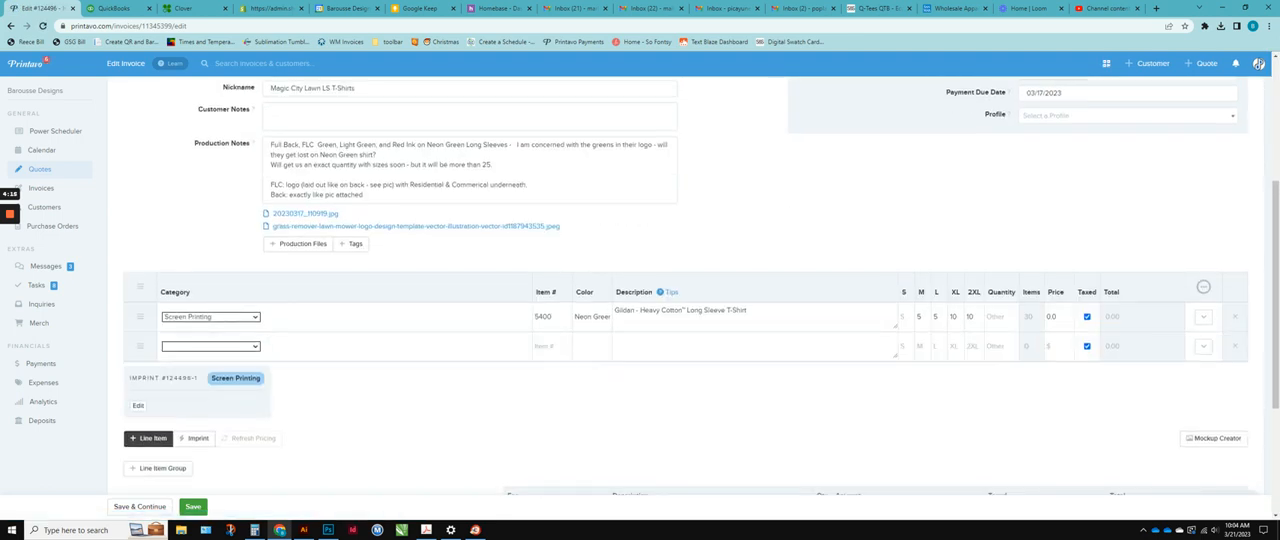
text(SAFETY)
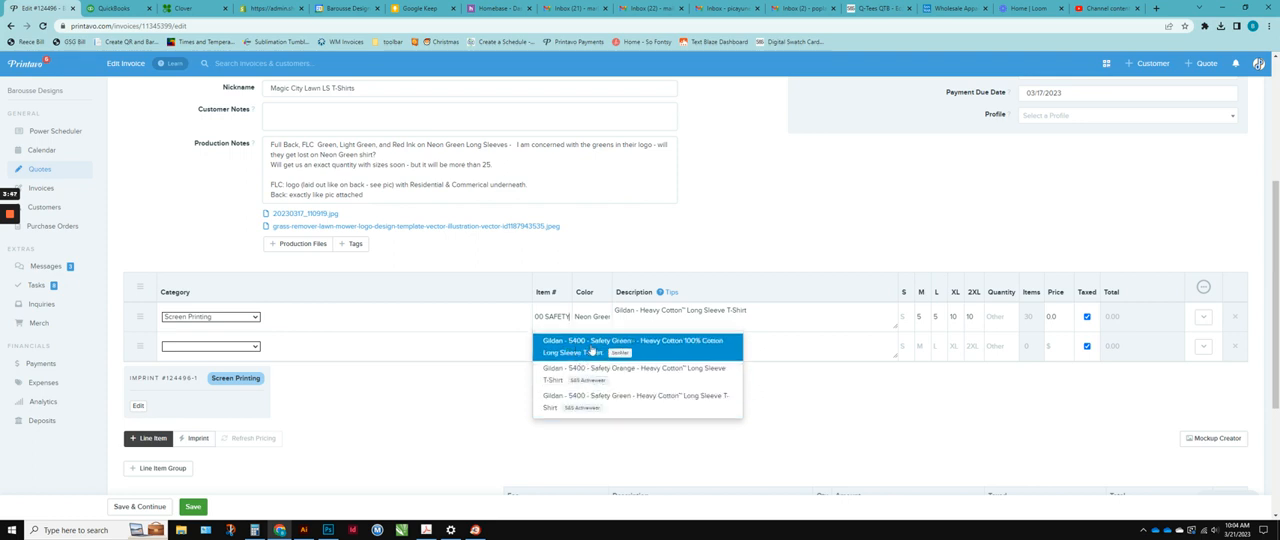
click(642, 405)
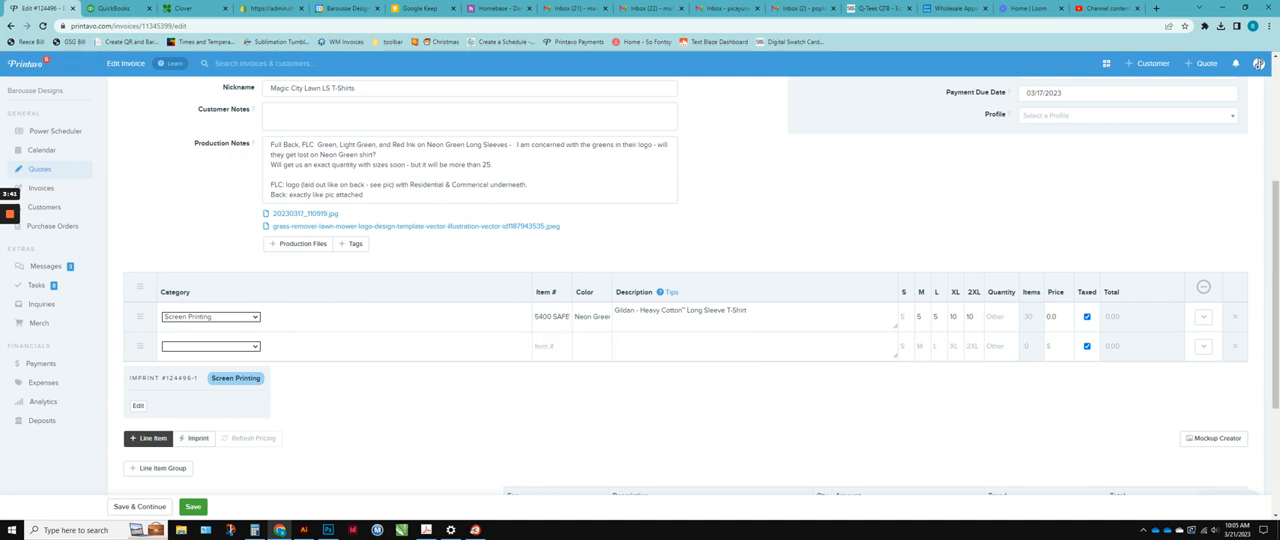
drag(552, 317, 592, 318)
key(BackSpace)
Recheck the long sleeve shirt's first product image in the Mockup Creator and return to the quote.
click(1230, 440)
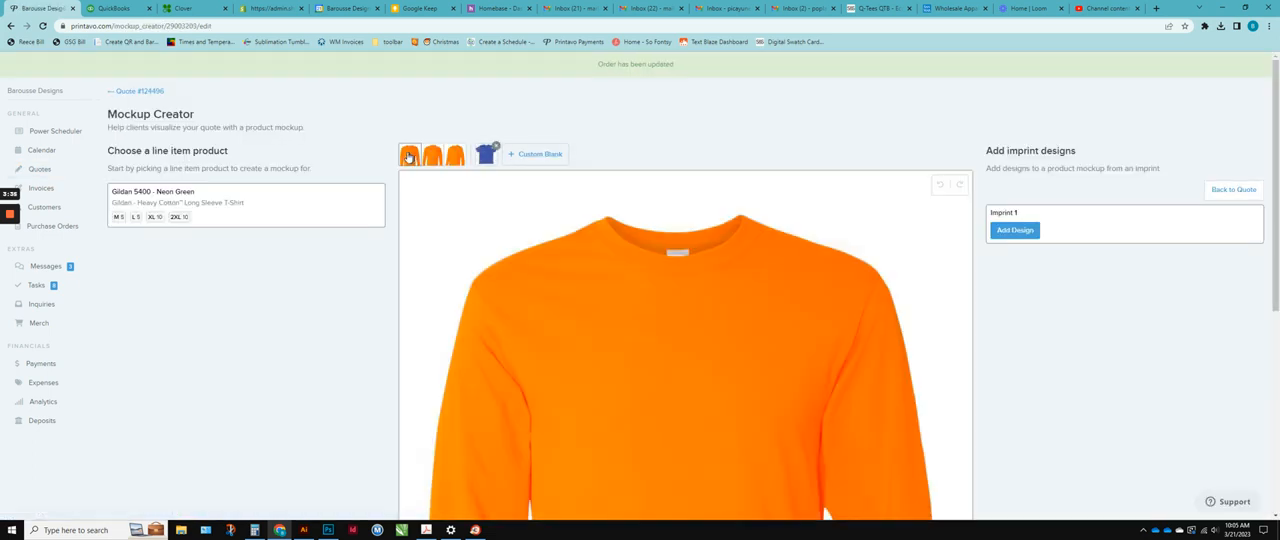
click(409, 160)
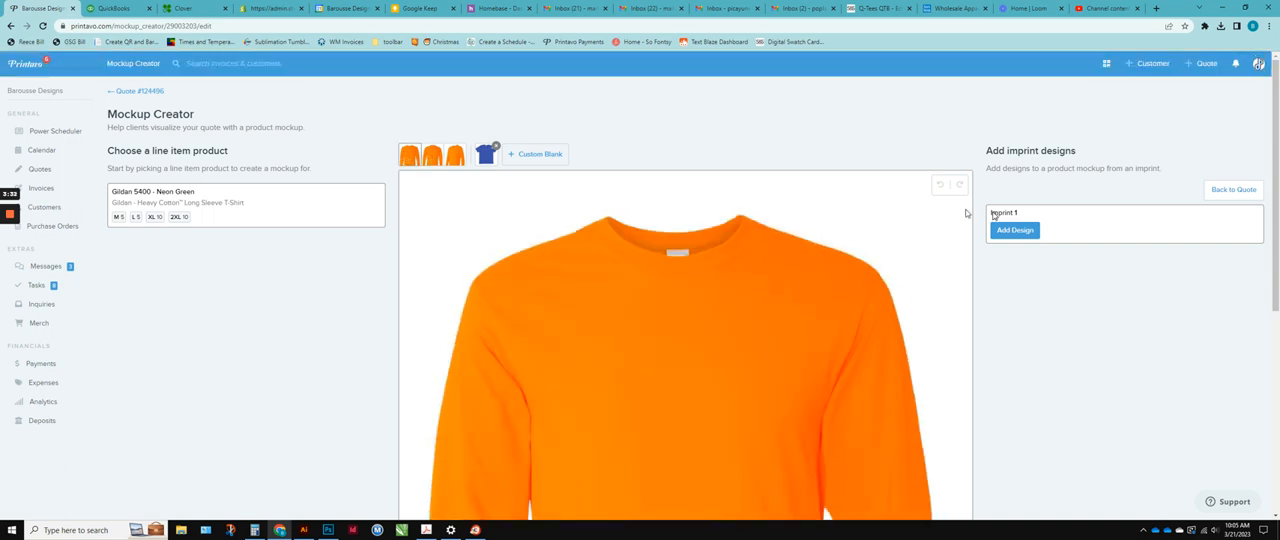
click(1225, 190)
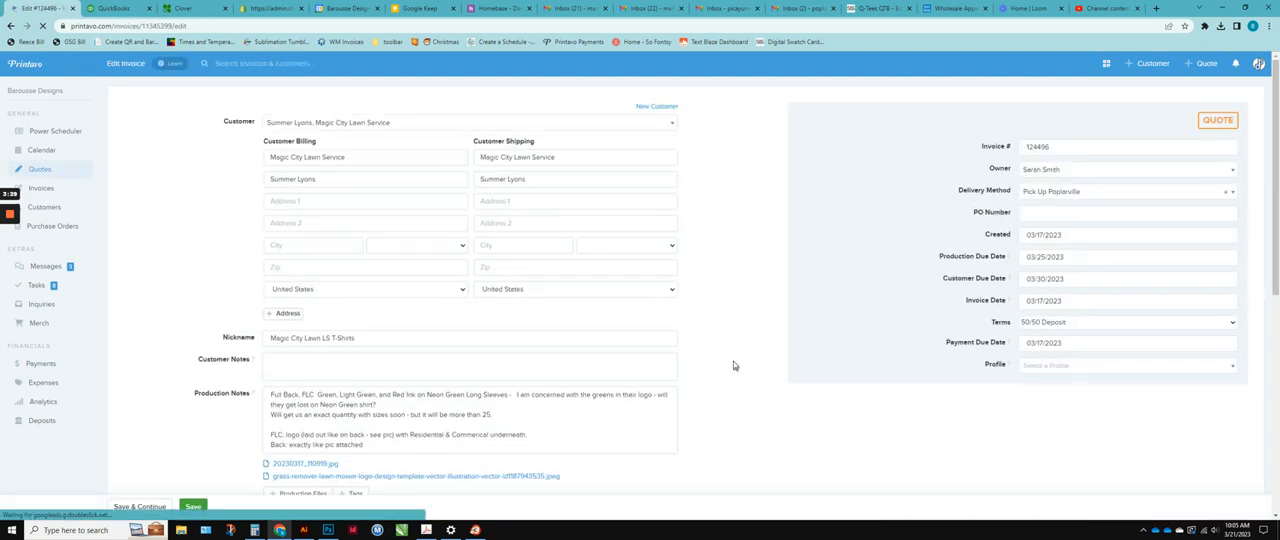
Set the first line item's color to NEON GREEN and look up 5400 NEON GREEN as its item number.
scroll(733, 361, down, 5)
click(545, 316)
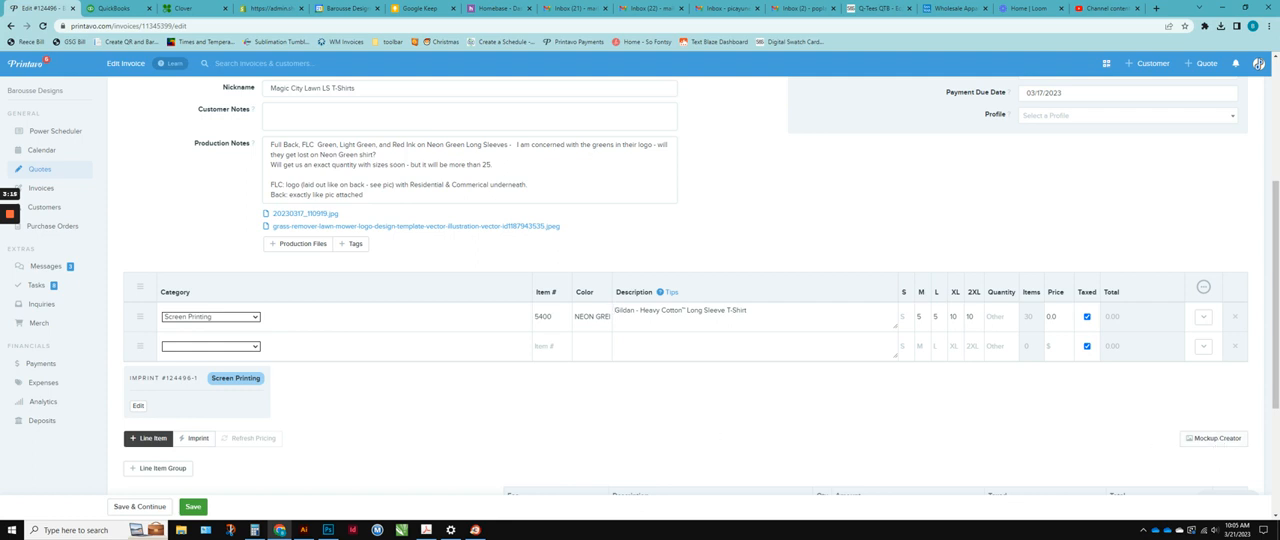
text(NEON GREEN)
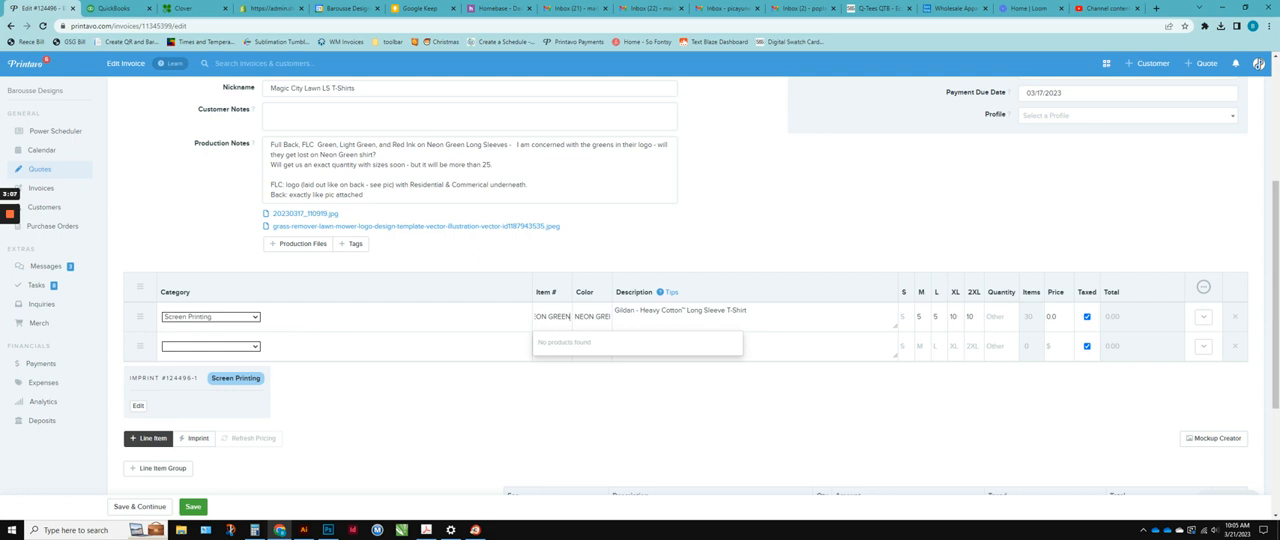
Replace the first line item's number with 2400 and look up 2400 NEON GREEN.
key(shift+Left)
key(shift+Left)
key(shift+Left)
key(shift+Left)
key(shift+Left)
key(shift+Left)
key(shift+Left)
key(shift+Left)
key(shift+Left)
key(shift+Left)
key(shift+Left)
key(shift+Left)
key(shift+Left)
key(shift+Left)
key(shift+Left)
text(24)
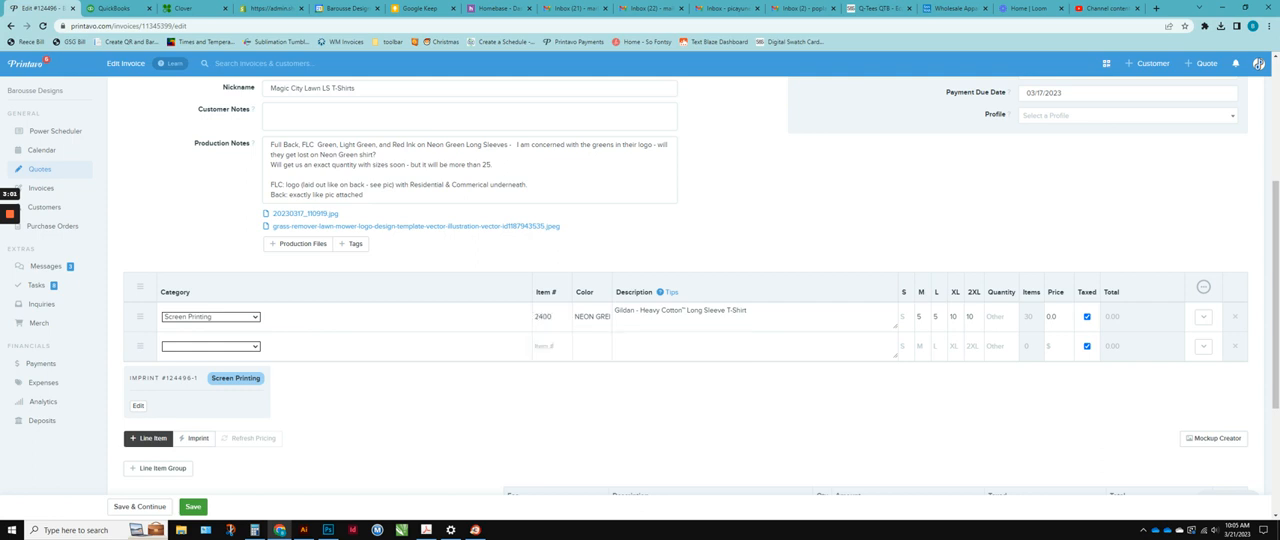
text(00 NEON G)
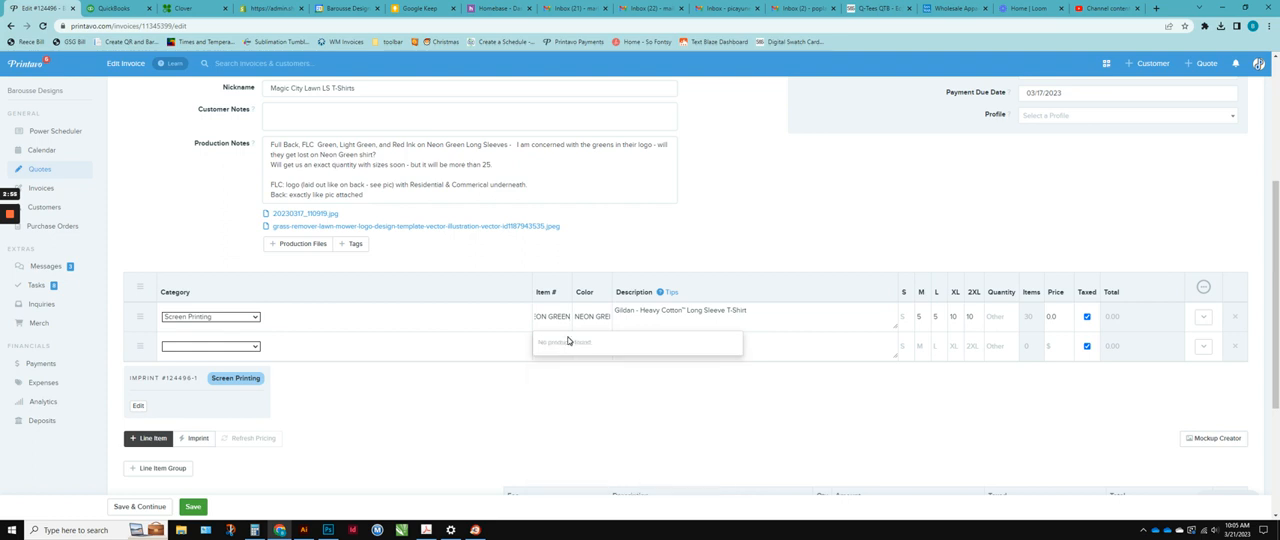
Change the first line item's product lookup to 2400 SAFETY.
drag(541, 317, 575, 319)
key(BackSpace)
key(BackSpace)
key(BackSpace)
key(BackSpace)
text(SAFETY)
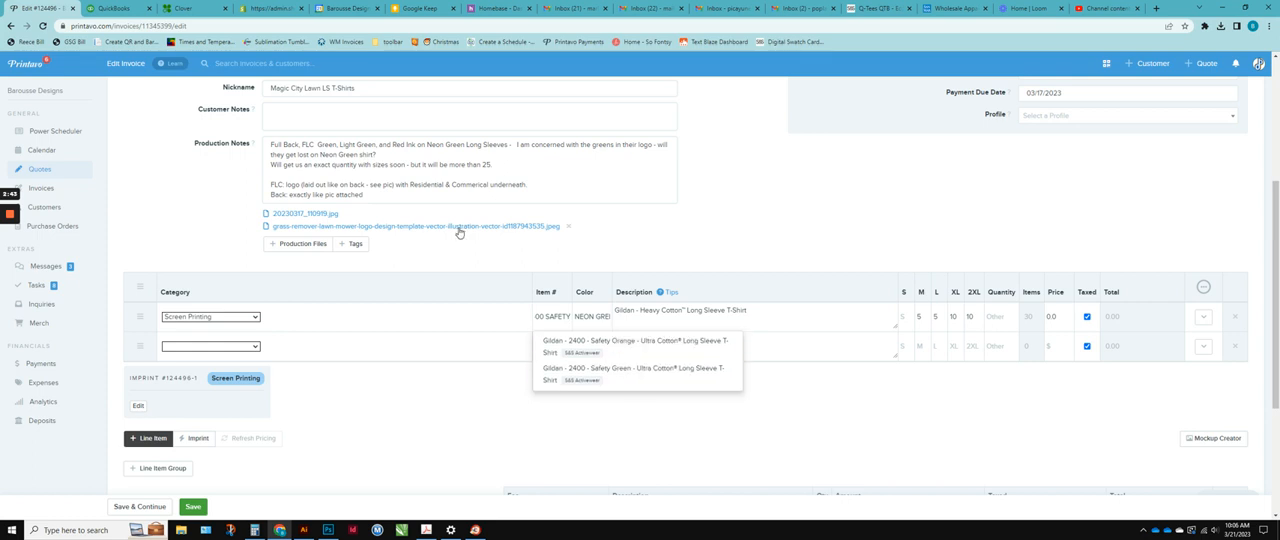
View the attached photo 20230317_110919.jpg and check the SAFETY text in the first line item's number.
click(297, 214)
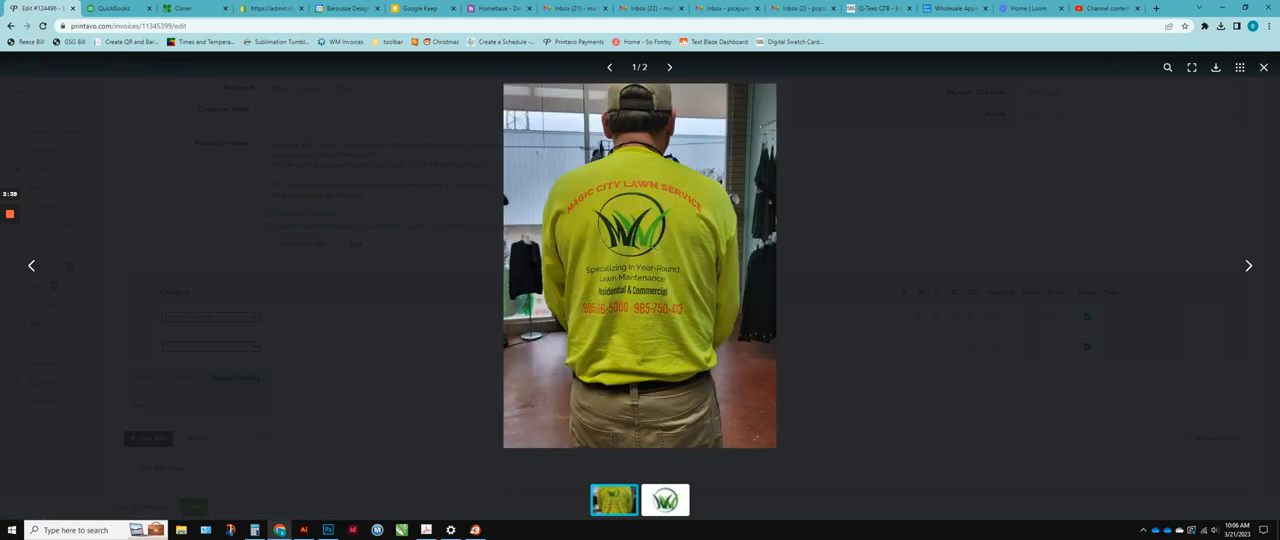
click(1263, 67)
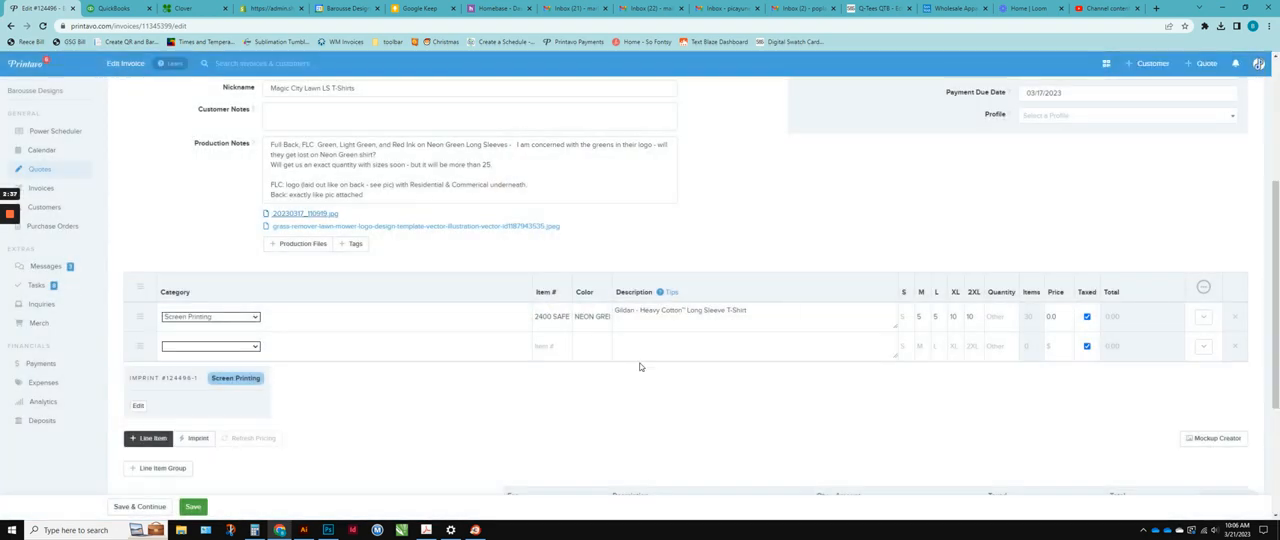
drag(557, 317, 574, 317)
double_click(558, 316)
Append **3/21** to the end of the quote's nickname.
scroll(737, 272, up, 2)
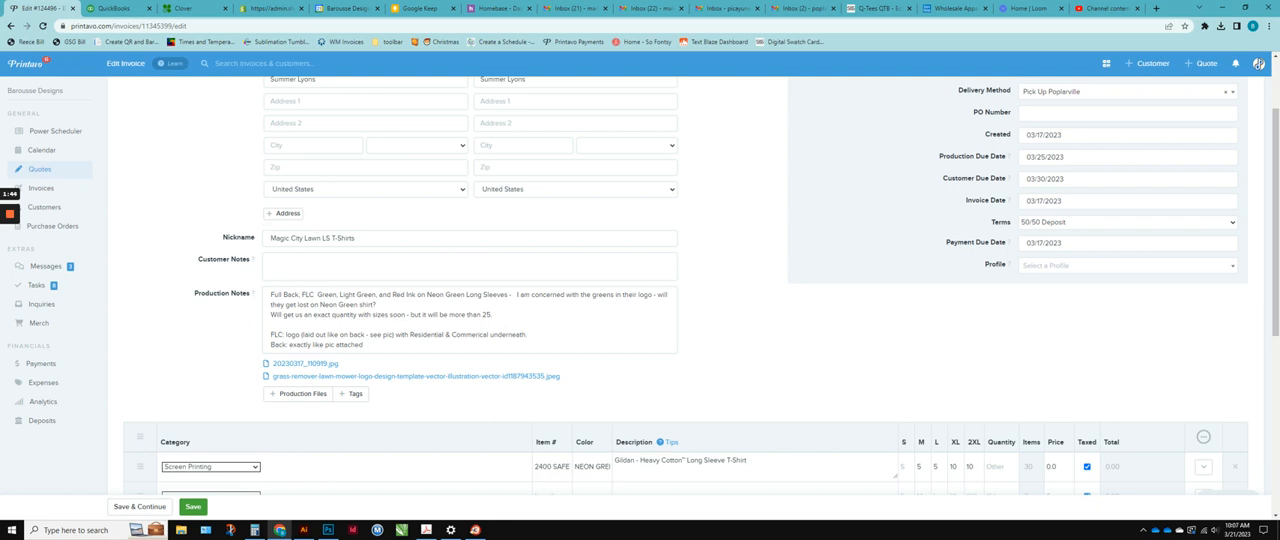
click(356, 239)
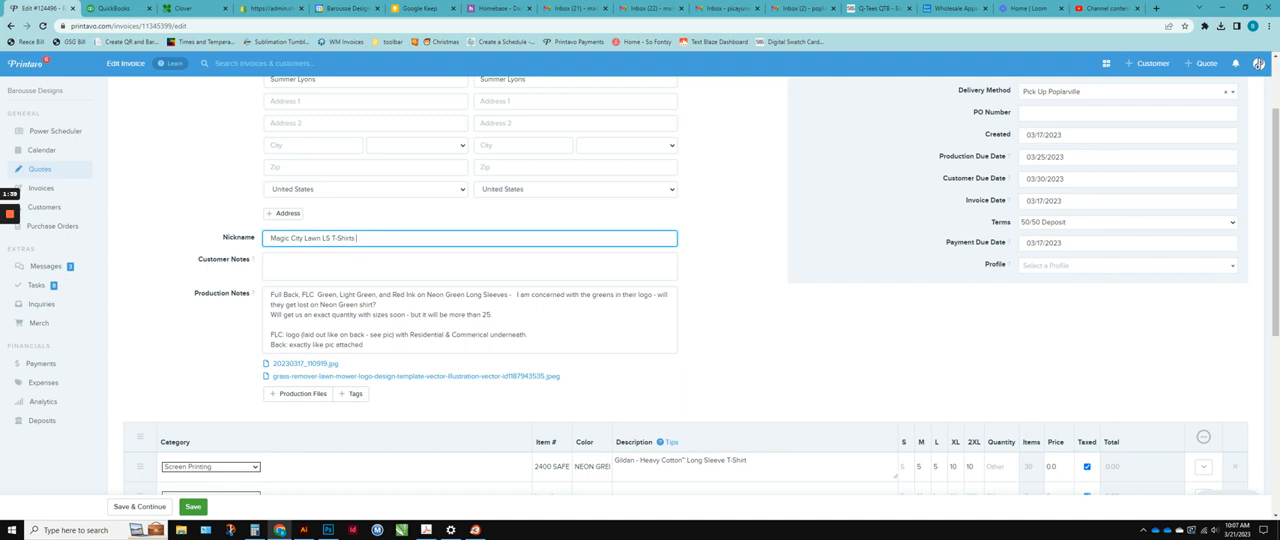
text(**3/21*)
text(a)
Insert Due Date 3/21 at the start of the quote's nickname.
key(BackSpace)
text(Due Date)
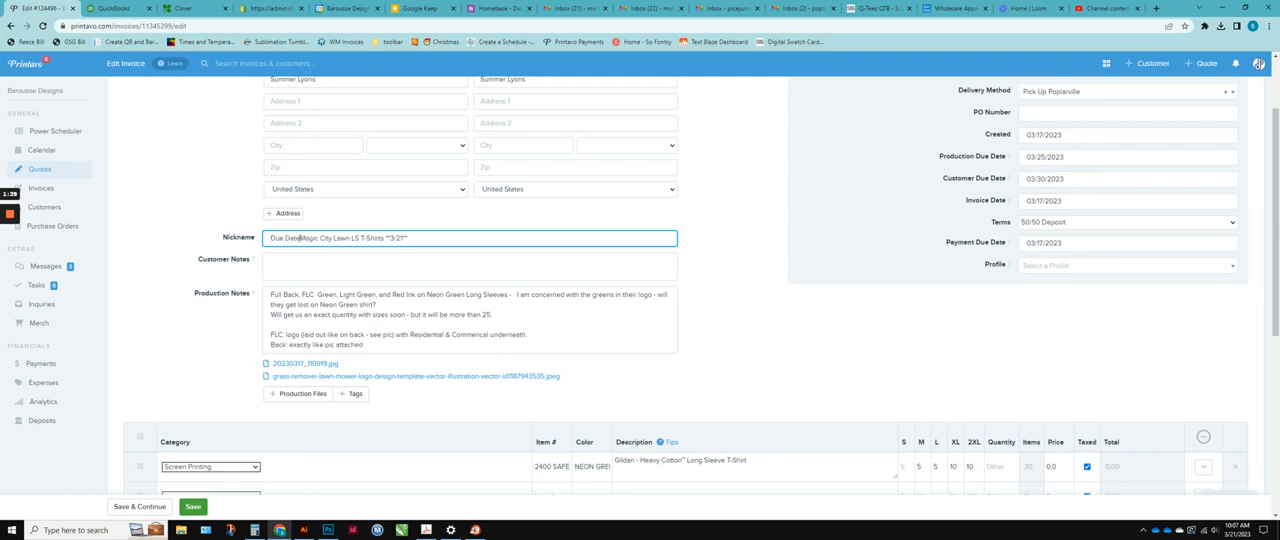
text( 3/21)
Remove the added due date text and asterisks so the nickname reads Magic City Lawn LS T-Shirts.
drag(317, 238, 255, 239)
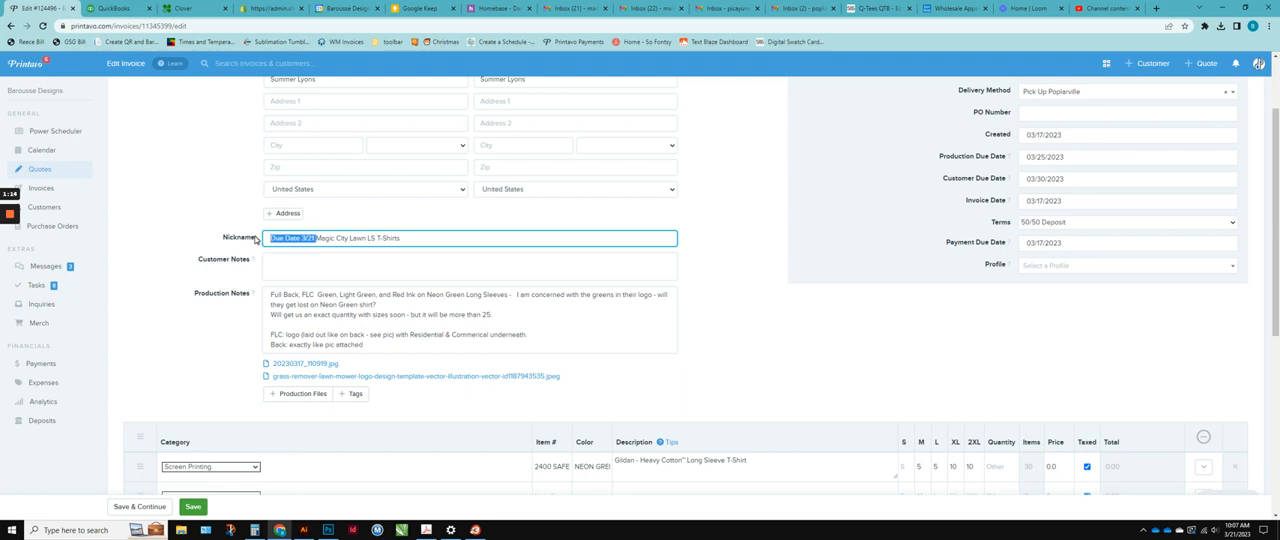
key(BackSpace)
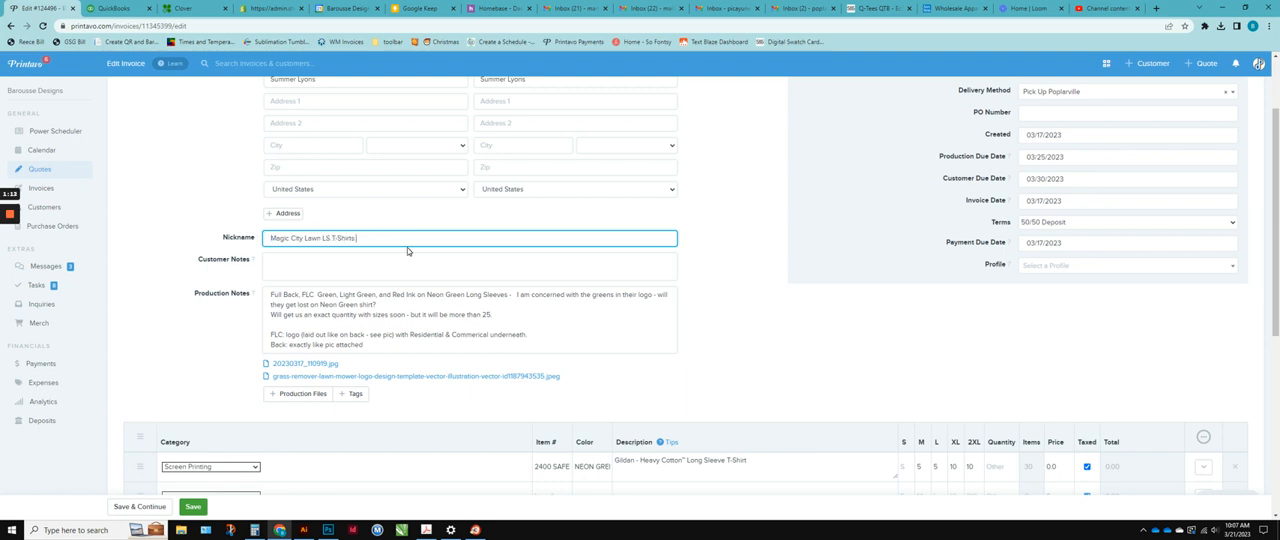
text(*)
drag(355, 238, 481, 247)
key(BackSpace)
click(707, 286)
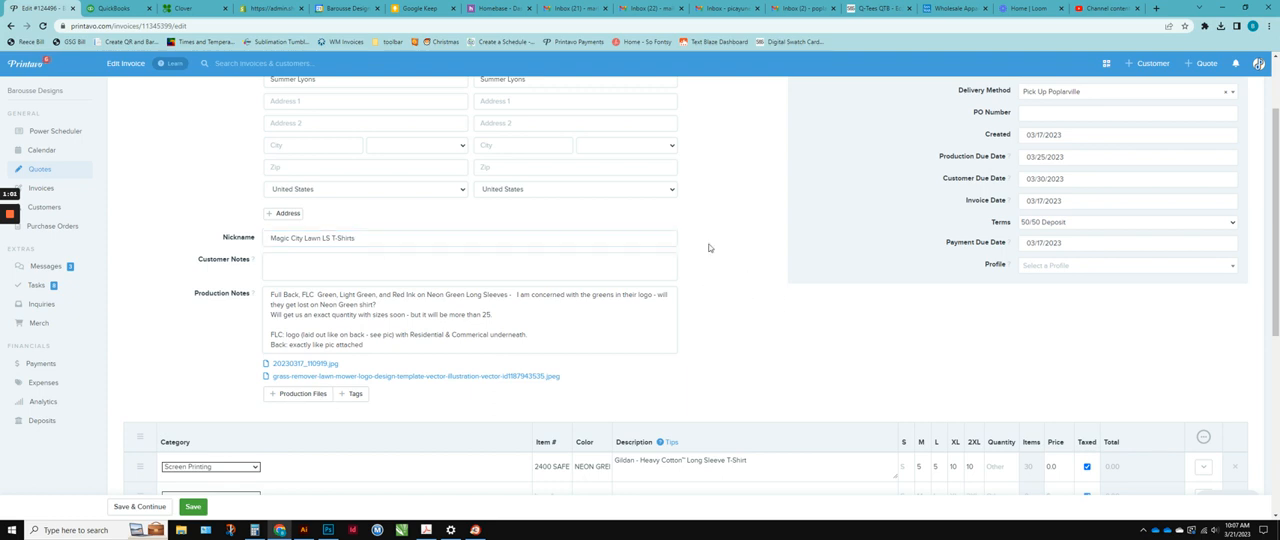
Open the Power Scheduler's Screen Printing SP Production List View and examine how the job nicknames show due dates.
click(53, 133)
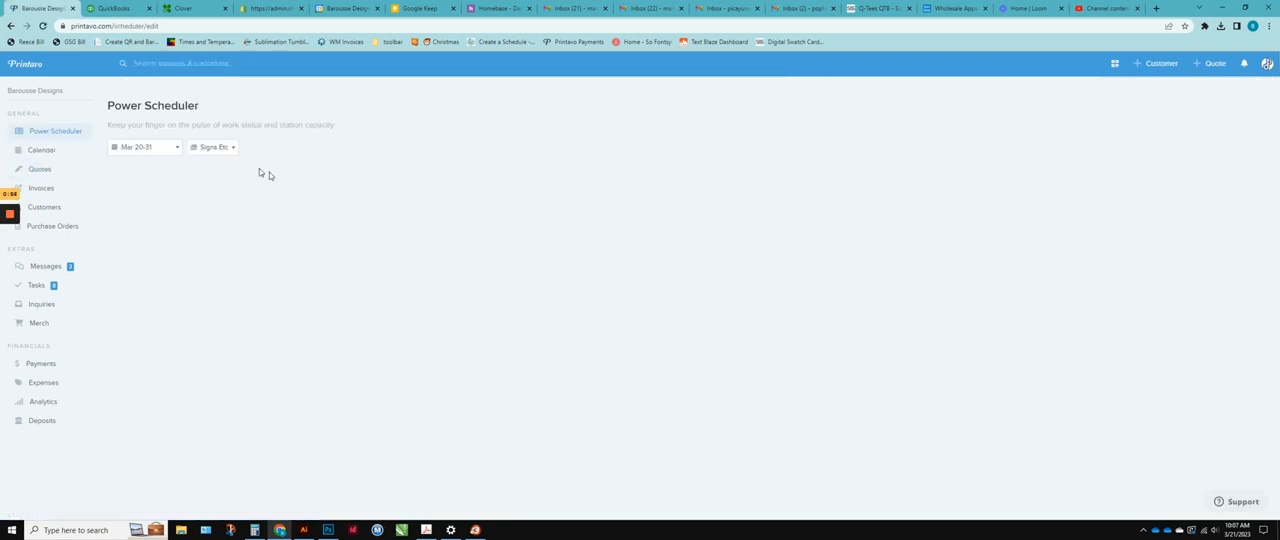
click(228, 150)
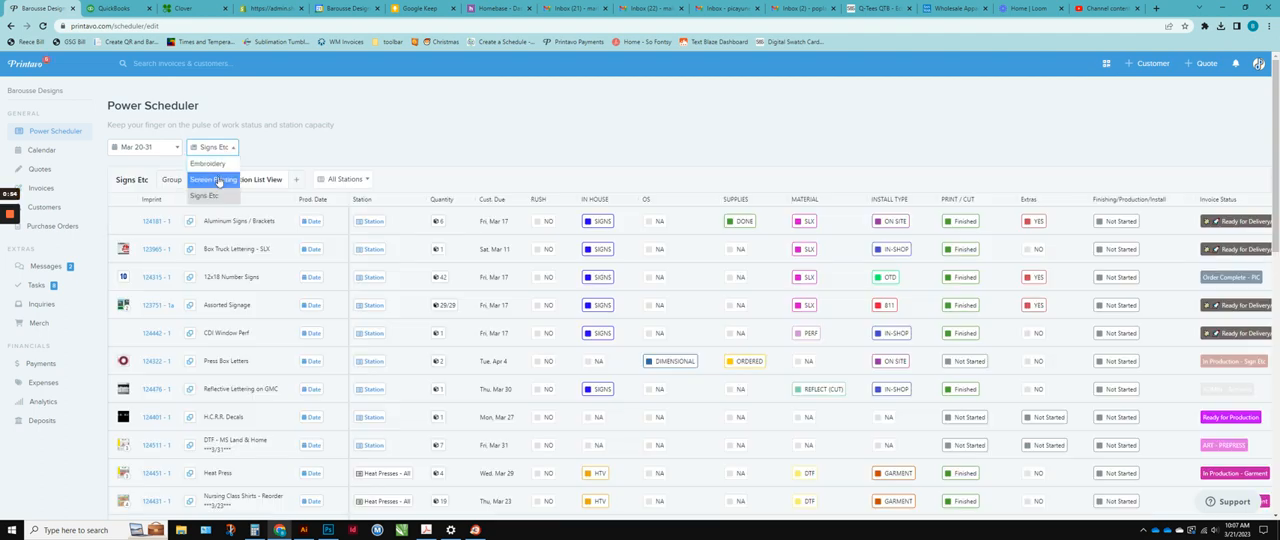
click(219, 181)
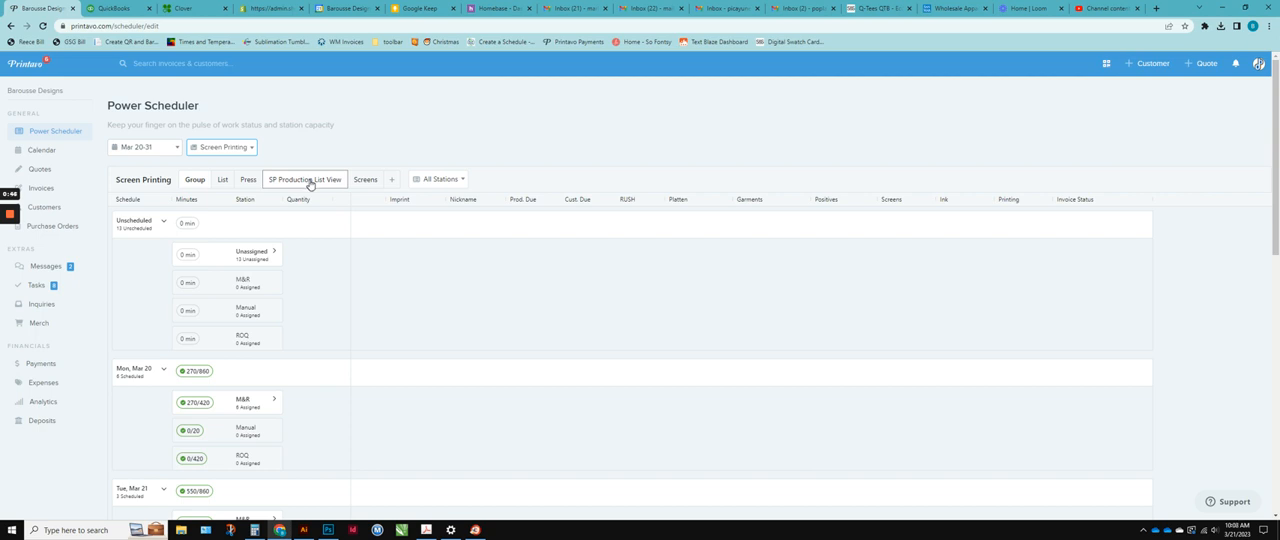
click(310, 181)
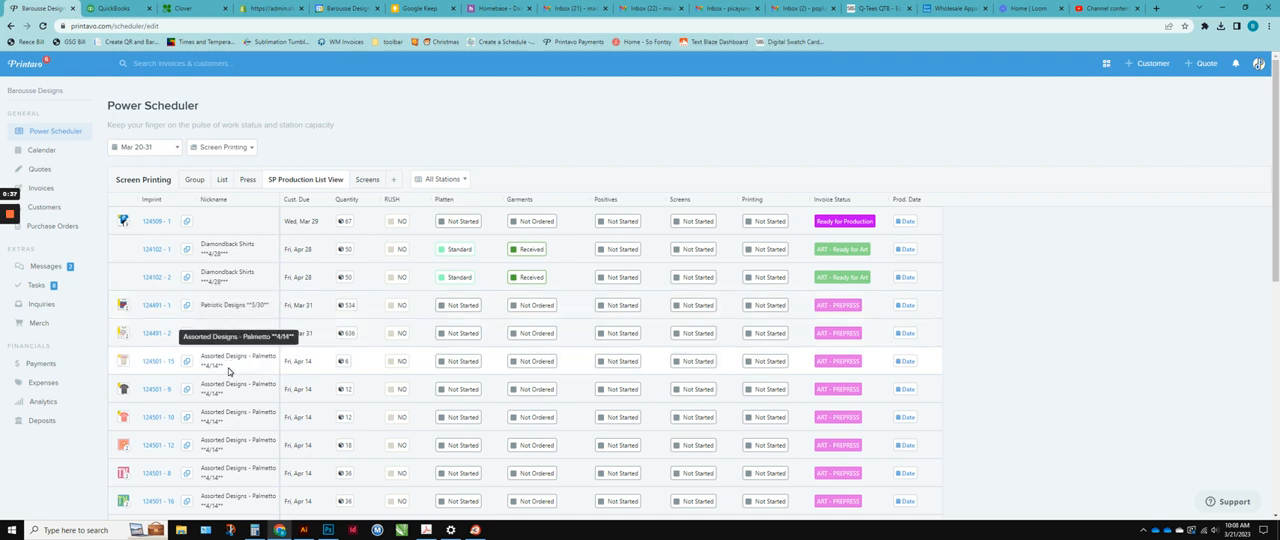
scroll(242, 374, down, 1)
scroll(242, 374, down, 2)
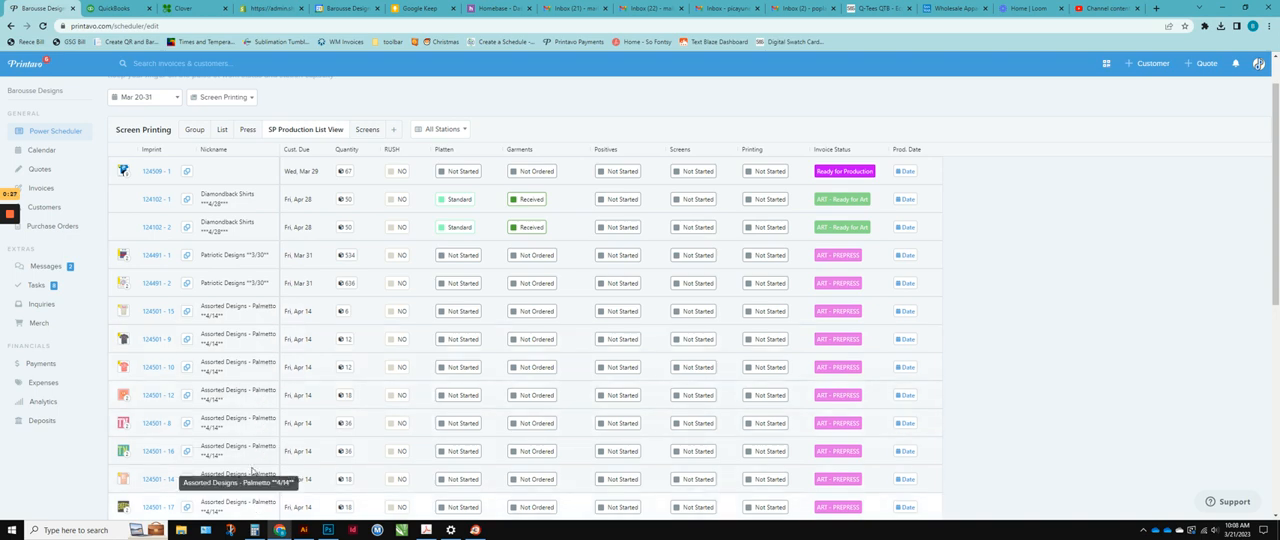
Switch the schedule to the Signs Etc Production List View and examine the date notes in the job nicknames.
click(222, 97)
click(220, 147)
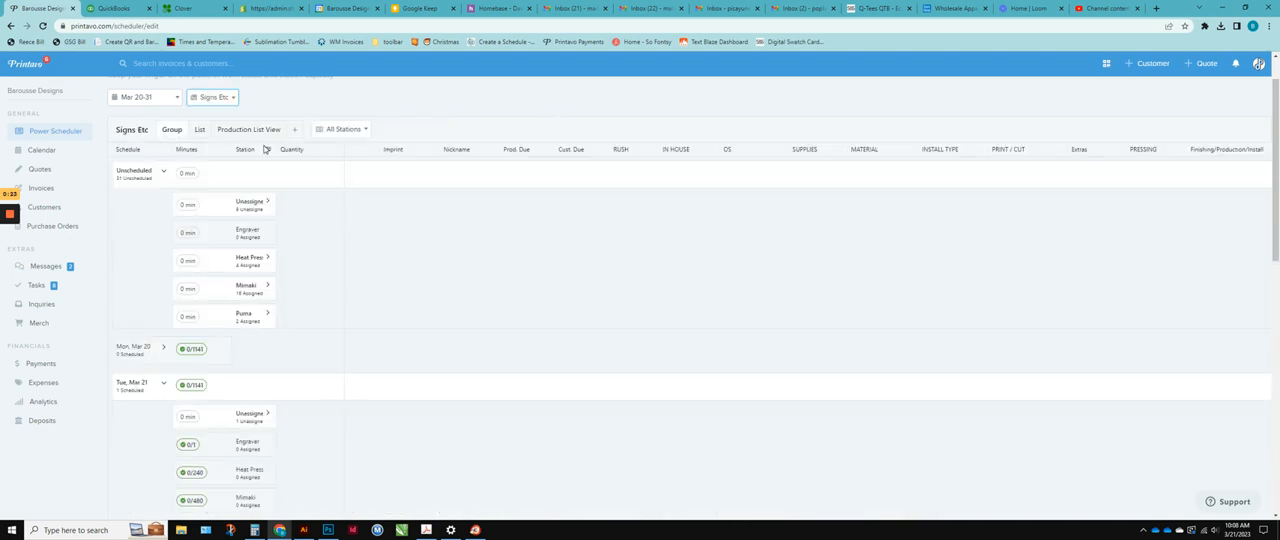
click(258, 131)
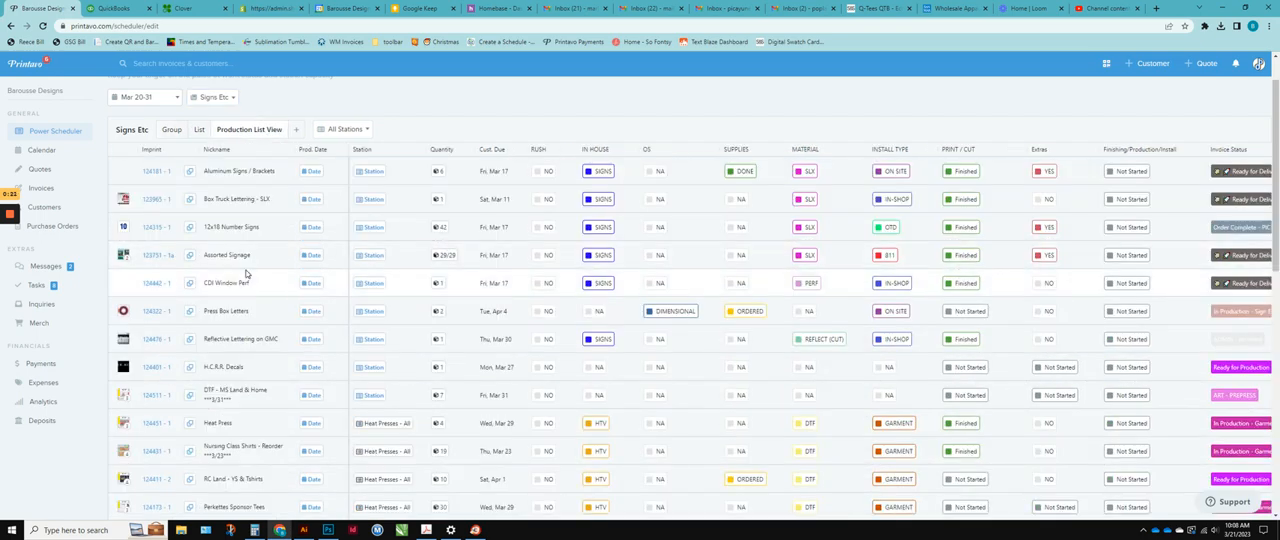
scroll(249, 360, down, 1)
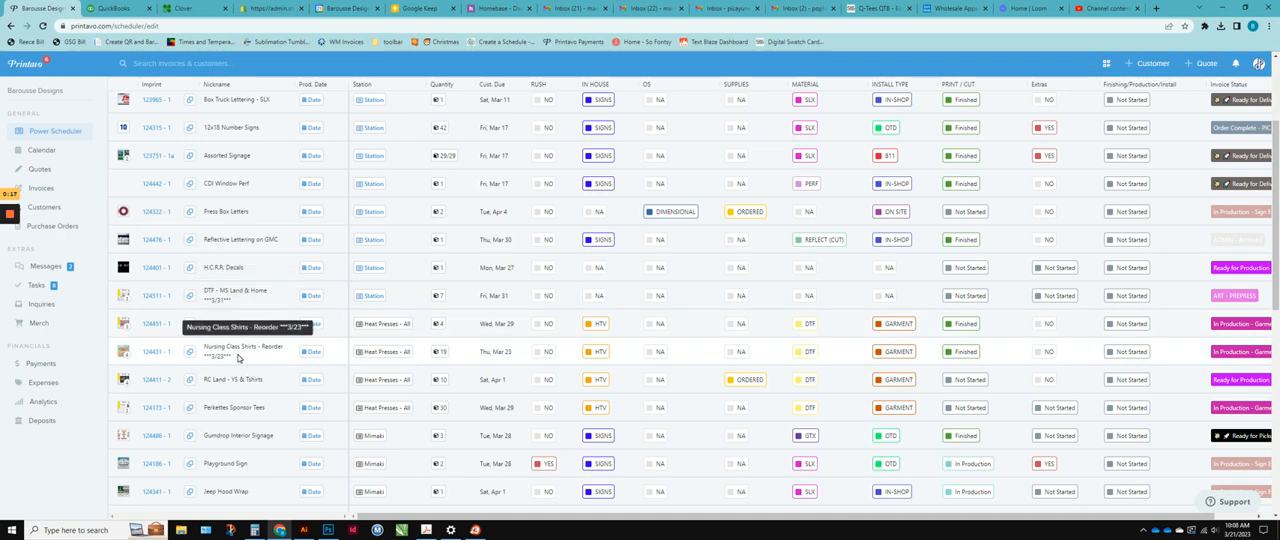
scroll(240, 355, down, 3)
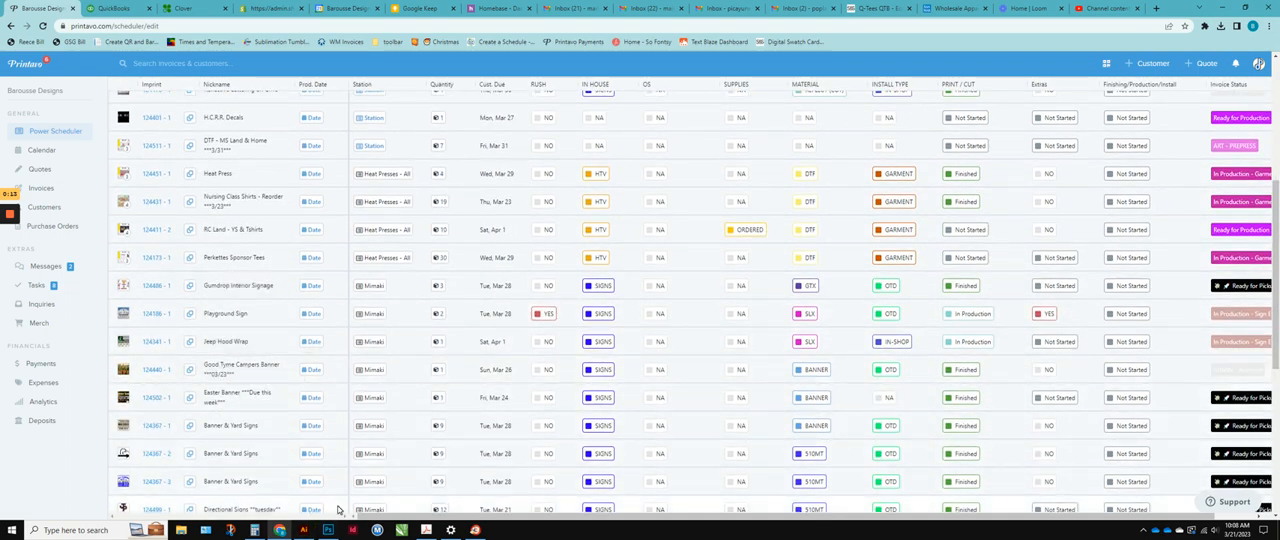
scroll(300, 470, down, 2)
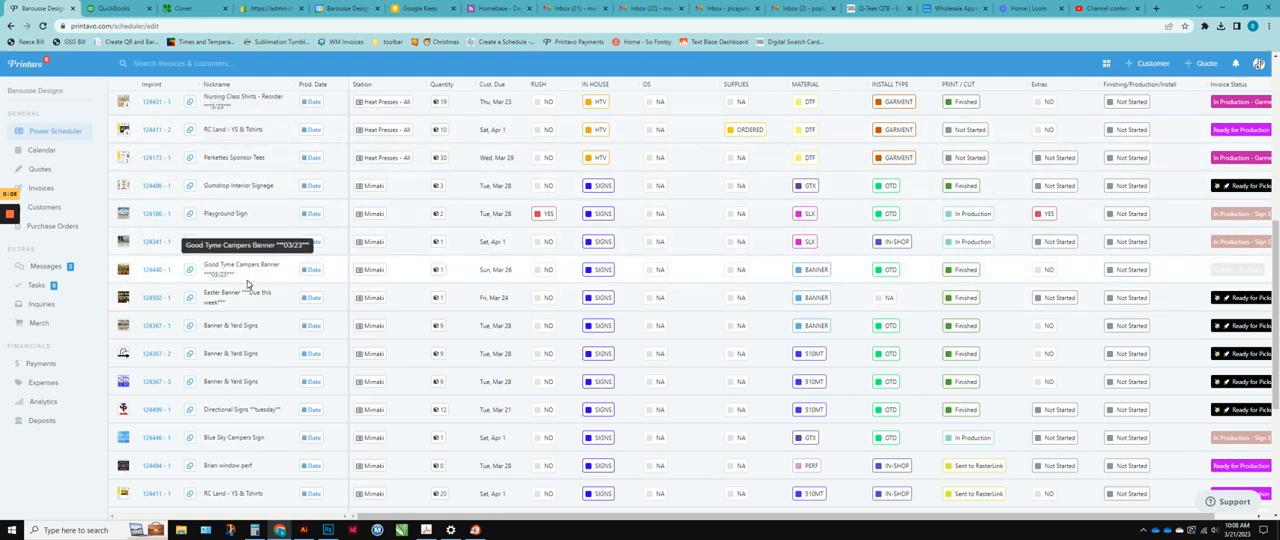
scroll(274, 308, down, 4)
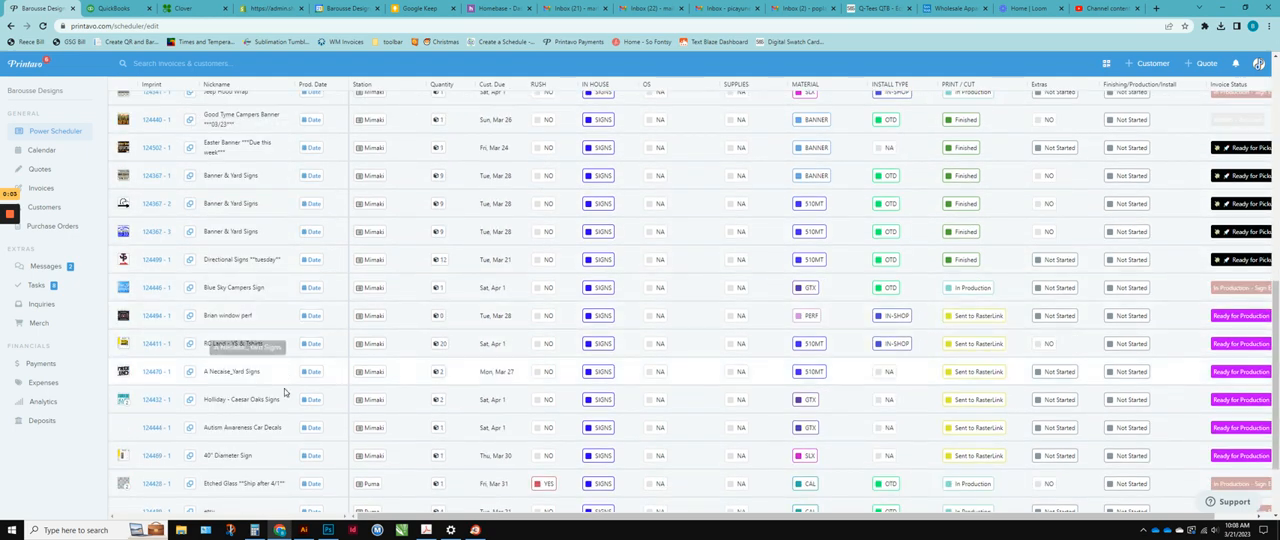